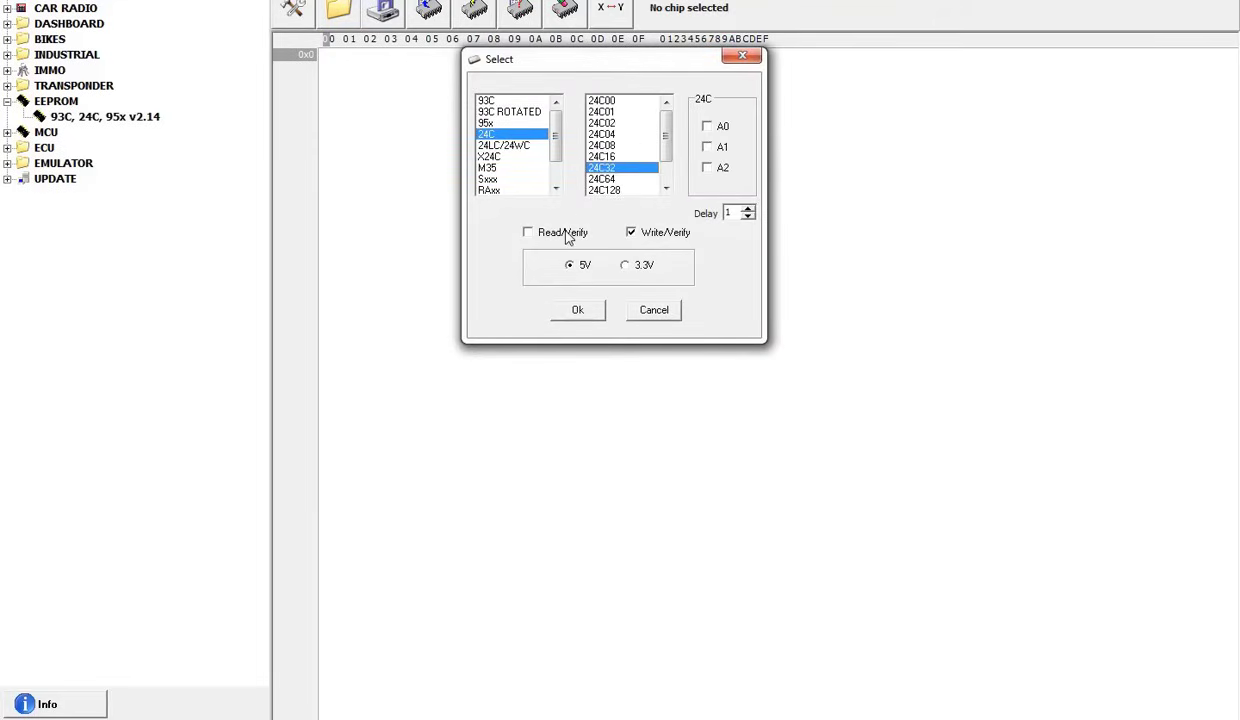
Read the 24C32 chip from the 24C family at 5V and save its dump to the Desktop as bcm orig
{"action": "left_click", "coordinate": [578, 311]}
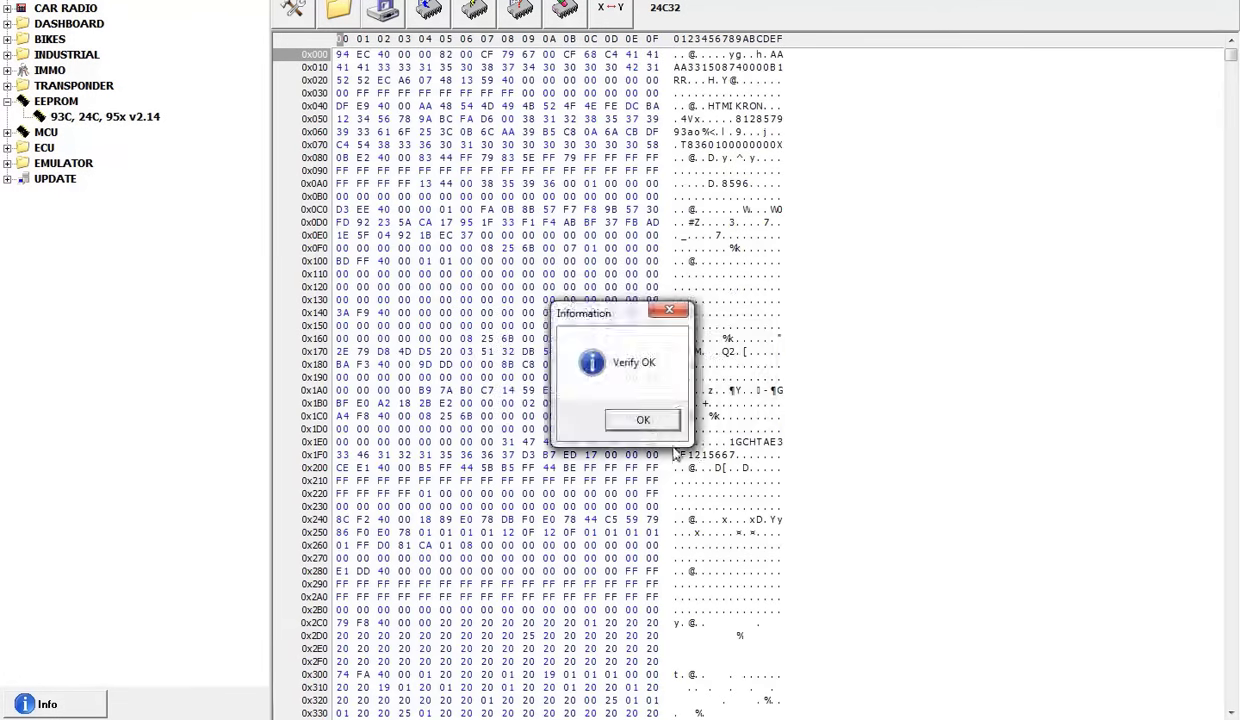
{"action": "left_click", "coordinate": [644, 421]}
{"action": "left_click", "coordinate": [380, 18]}
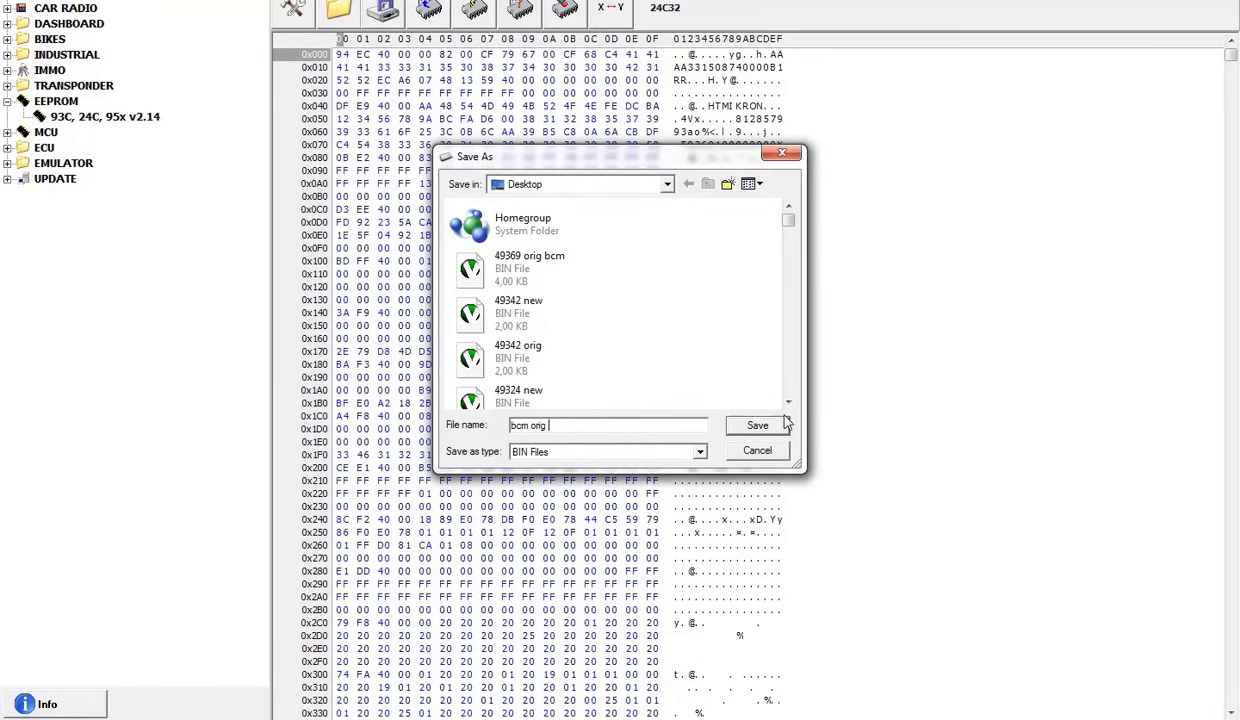
{"action": "left_click", "coordinate": [755, 425]}
Examine the original dump's hex and text data from the first addresses through the end of the memory
{"action": "left_click", "coordinate": [757, 473], "text": "shift"}
{"action": "key", "text": "Up"}
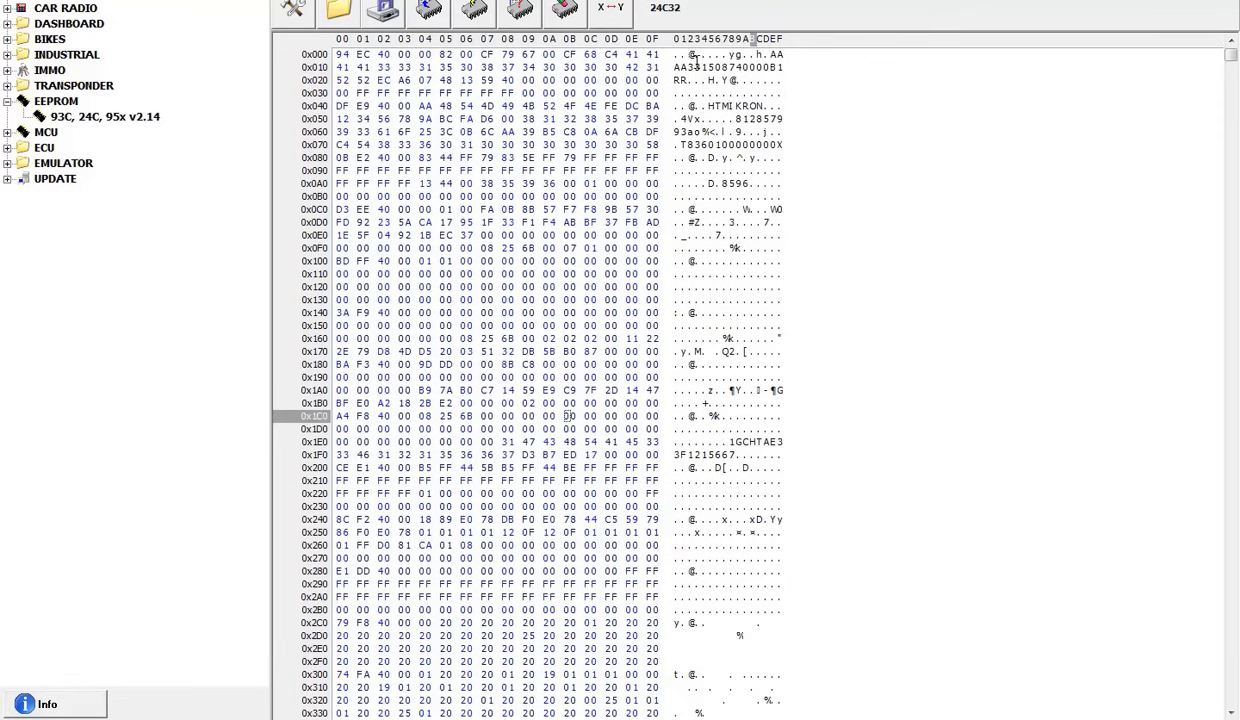
{"action": "left_click_drag", "start_coordinate": [696, 60], "coordinate": [755, 124]}
{"action": "left_click", "coordinate": [773, 190]}
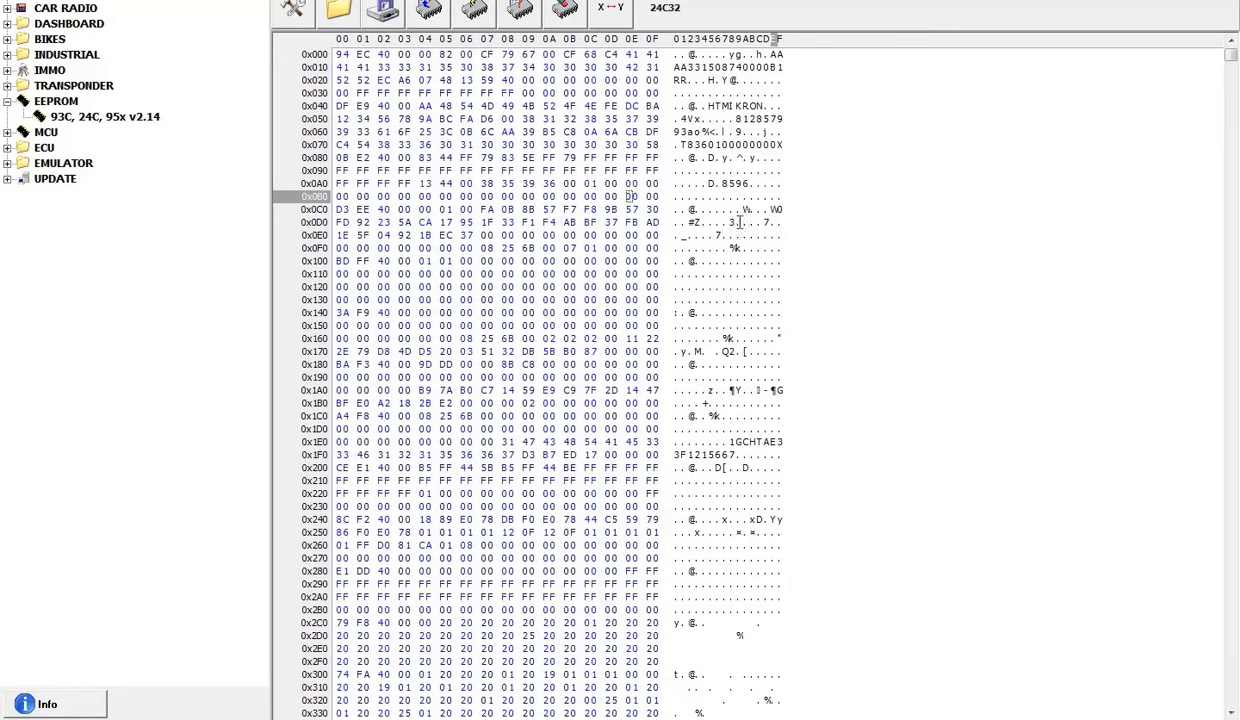
{"action": "left_click_drag", "start_coordinate": [731, 79], "coordinate": [760, 171]}
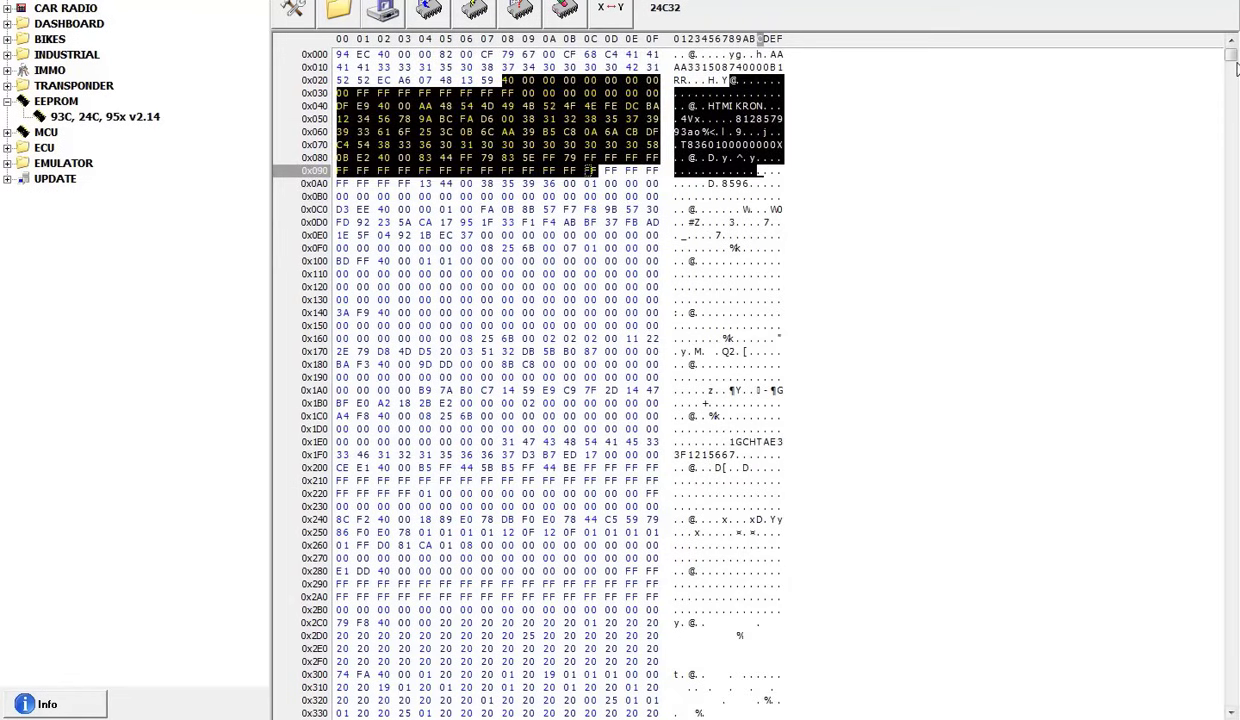
{"action": "left_click_drag", "start_coordinate": [1231, 62], "coordinate": [1235, 522]}
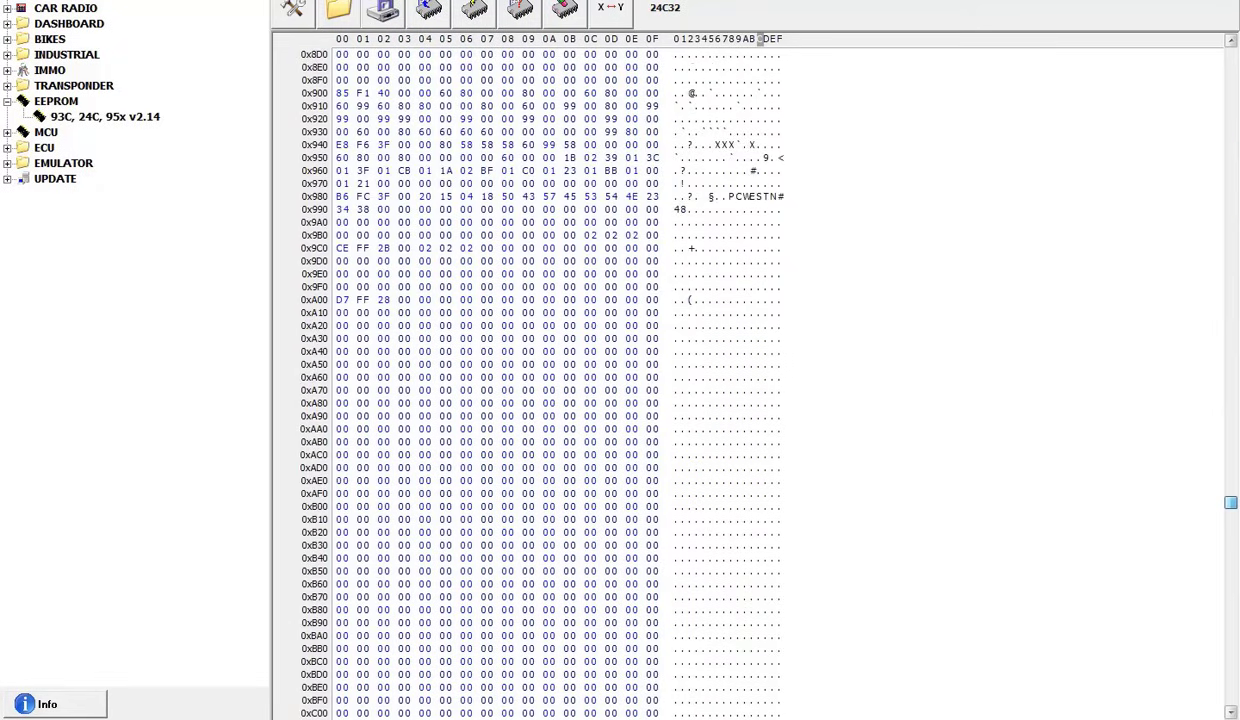
{"action": "scroll", "coordinate": [1176, 360], "scroll_direction": "down", "scroll_amount": 15}
{"action": "scroll", "coordinate": [1176, 360], "scroll_direction": "up", "scroll_amount": 20}
{"action": "scroll", "coordinate": [1176, 116], "scroll_direction": "down", "scroll_amount": 20}
{"action": "scroll", "coordinate": [1113, 42], "scroll_direction": "up", "scroll_amount": 20}
{"action": "left_click_drag", "start_coordinate": [604, 377], "coordinate": [446, 351]}
{"action": "key", "text": "Up"}
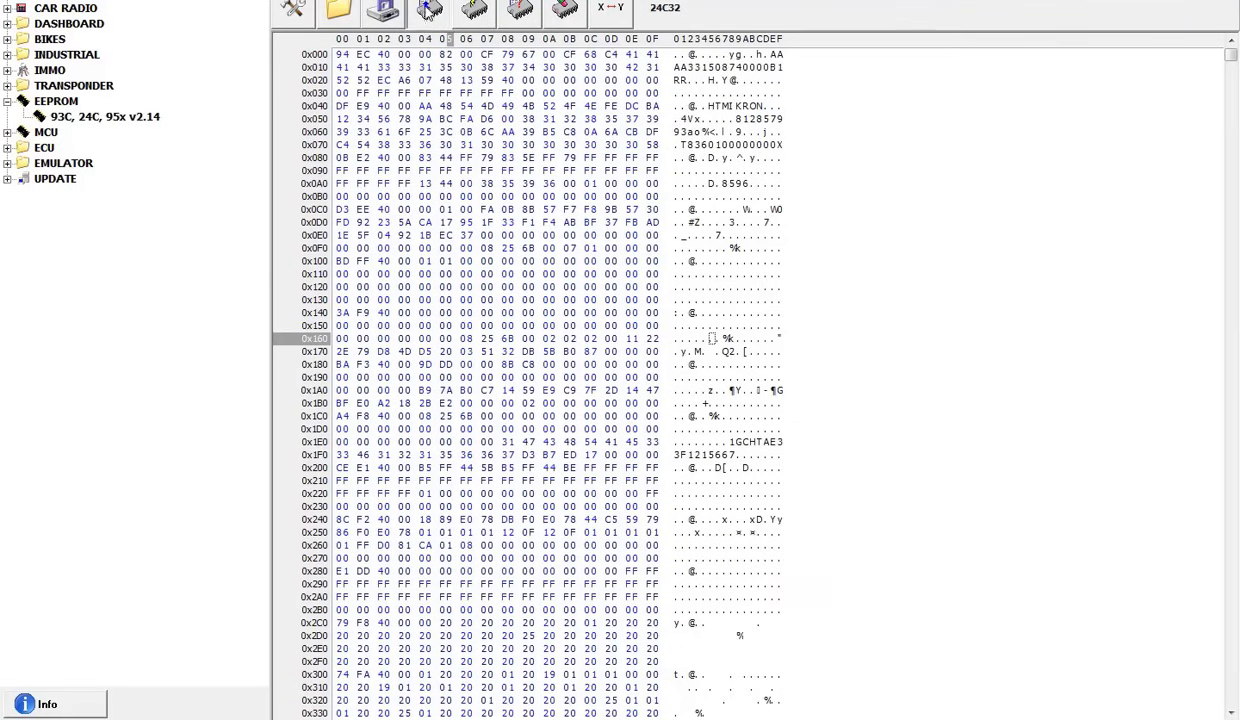
Read the contents of the second 24C32 chip with verification
{"action": "left_click", "coordinate": [428, 10]}
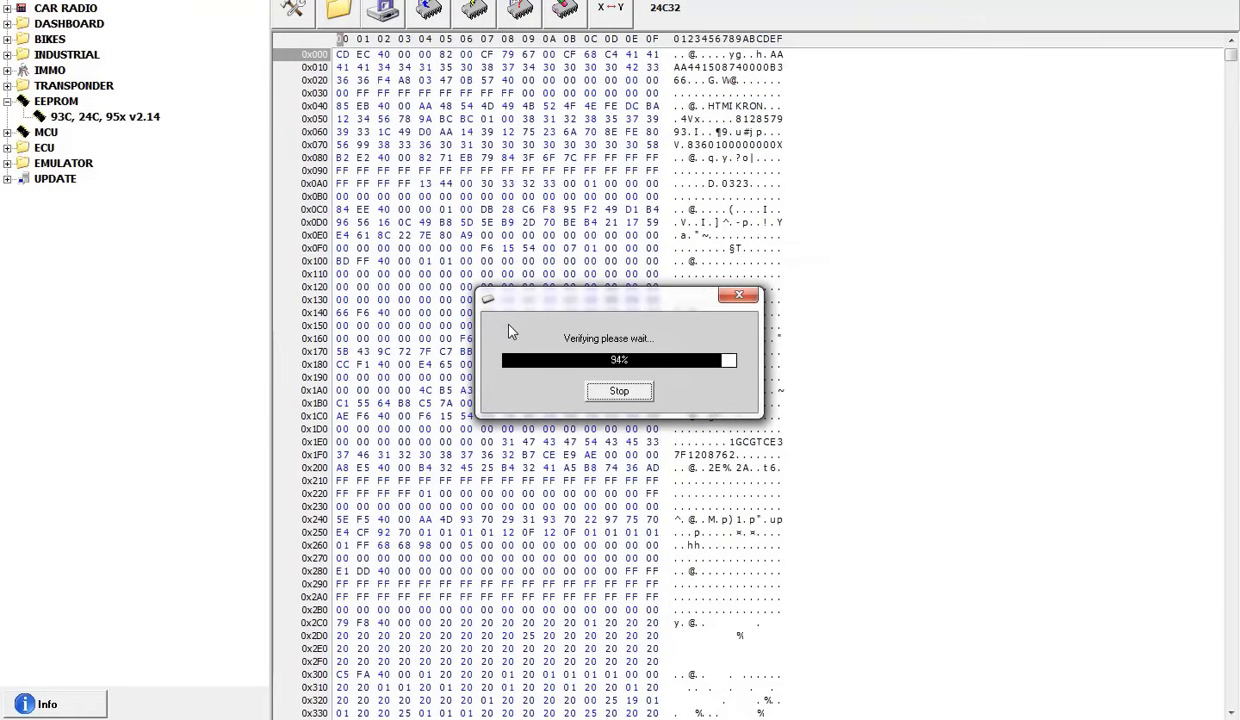
{"action": "left_click", "coordinate": [632, 420]}
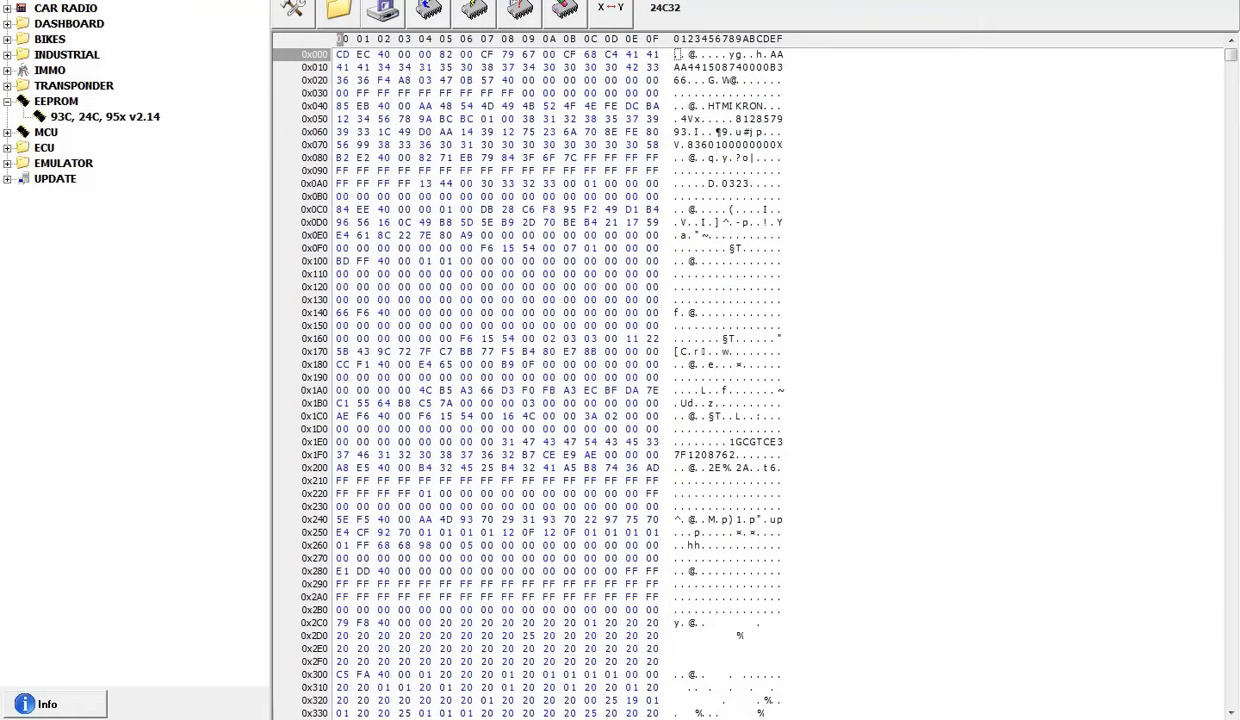
Try to save the second chip's dump to the Desktop as the BIN file bcm new
{"action": "left_click", "coordinate": [383, 10]}
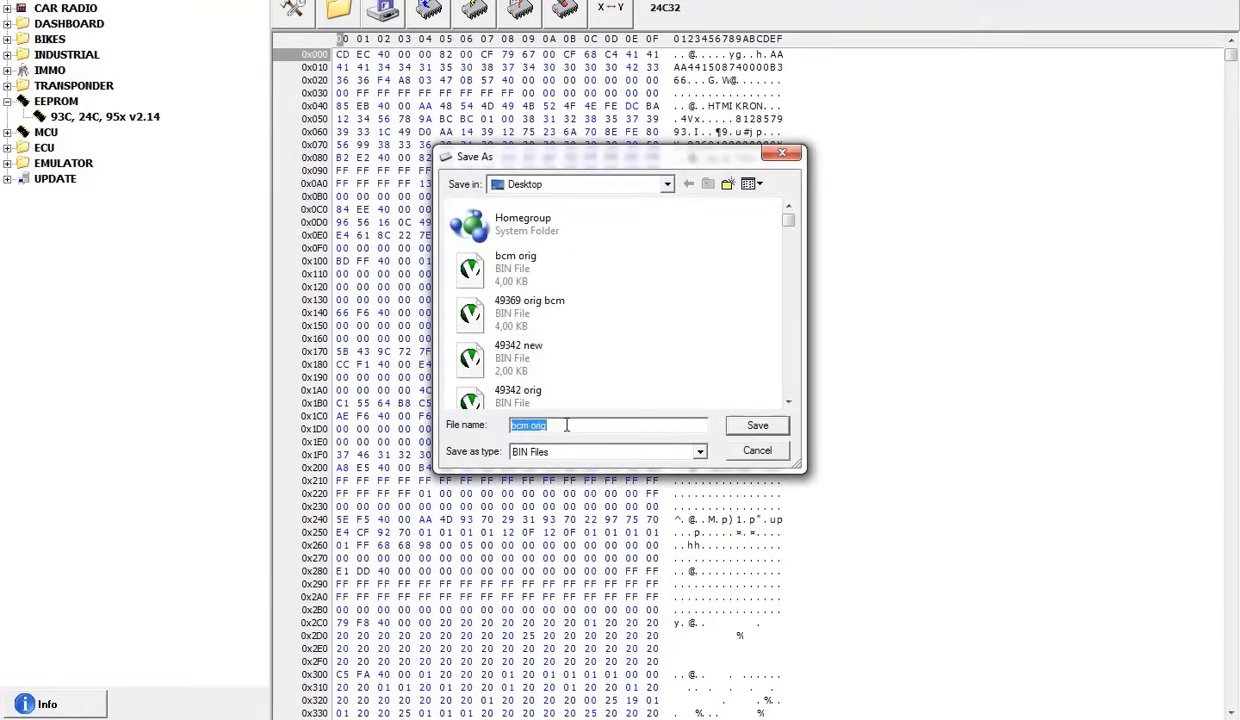
{"action": "left_click_drag", "start_coordinate": [553, 424], "coordinate": [535, 425]}
{"action": "key", "text": "BackSpace"}
{"action": "type", "text": "new"}
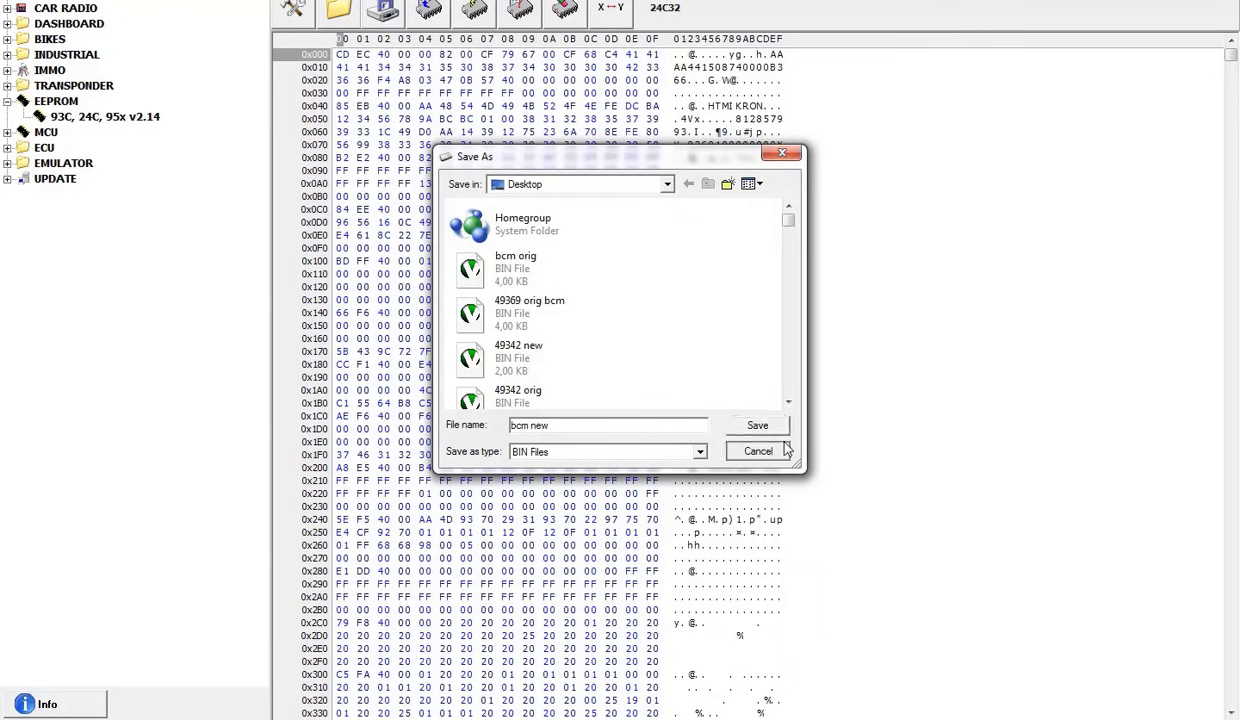
{"action": "left_click", "coordinate": [759, 426]}
Load the original dump file bcm orig.bin from the Desktop into the hex editor
{"action": "left_click_drag", "start_coordinate": [742, 455], "coordinate": [737, 428]}
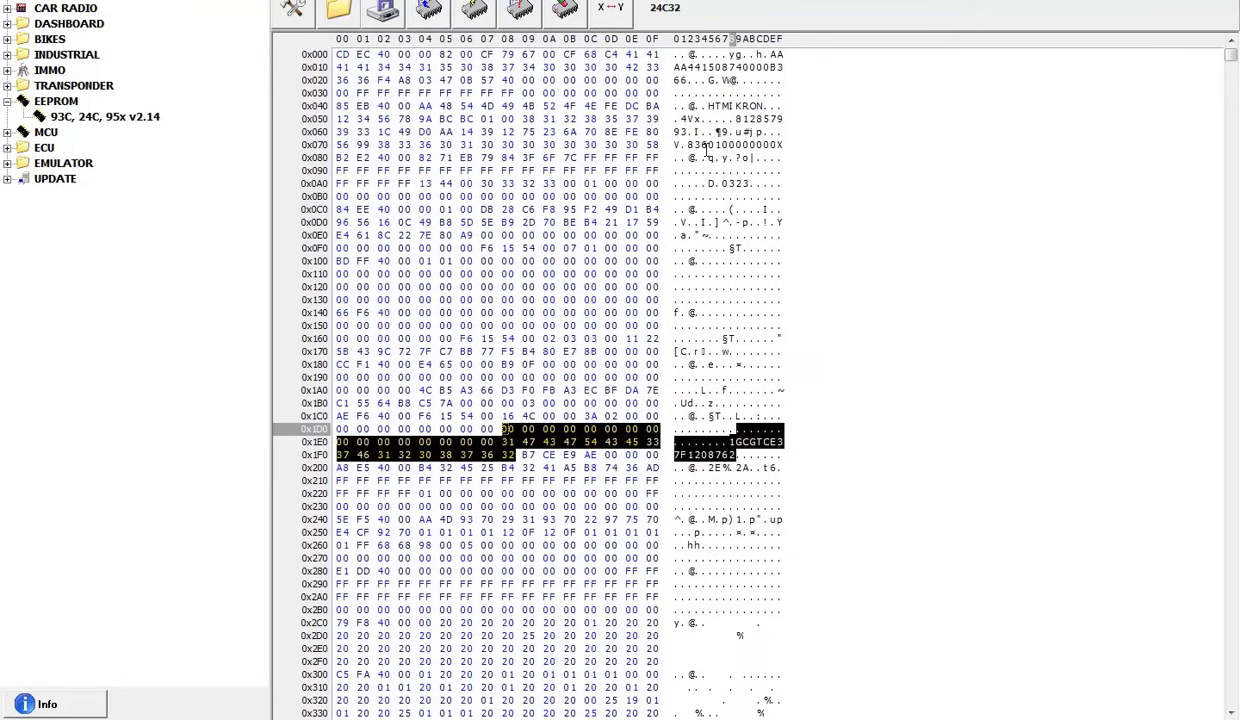
{"action": "left_click_drag", "start_coordinate": [705, 147], "coordinate": [712, 105]}
{"action": "left_click_drag", "start_coordinate": [505, 184], "coordinate": [562, 274]}
{"action": "left_click", "coordinate": [338, 10]}
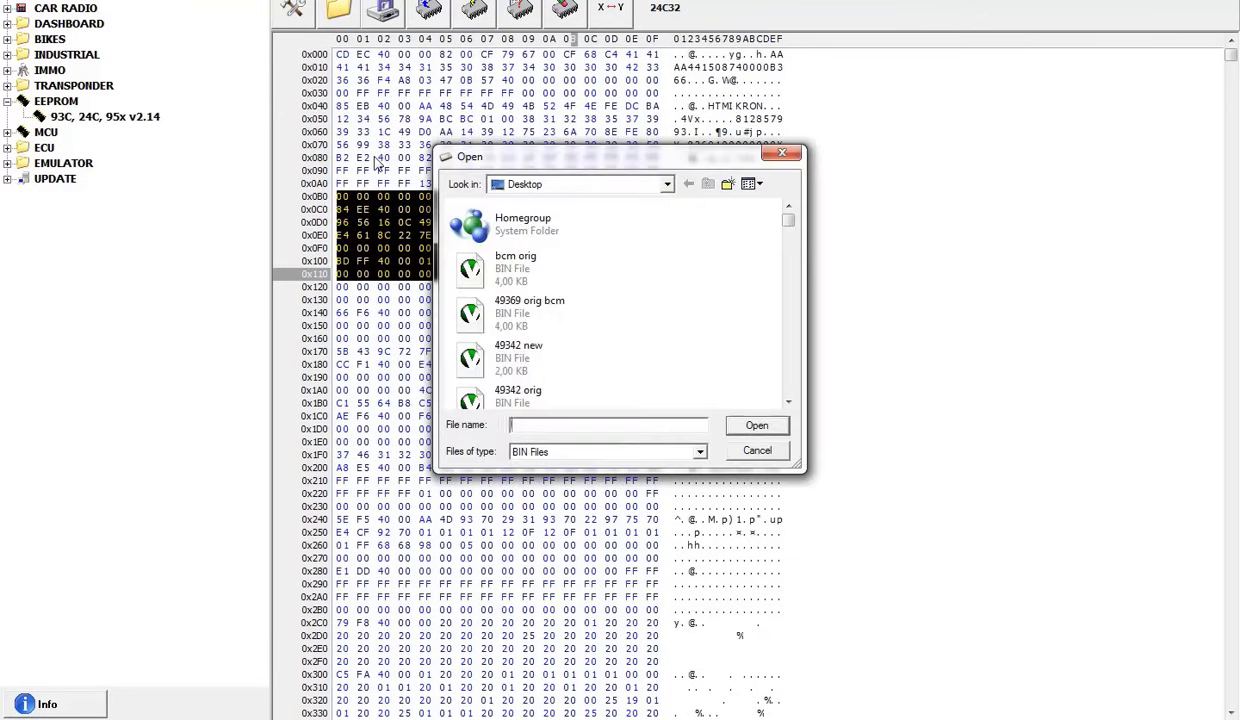
{"action": "type", "text": "bcm"}
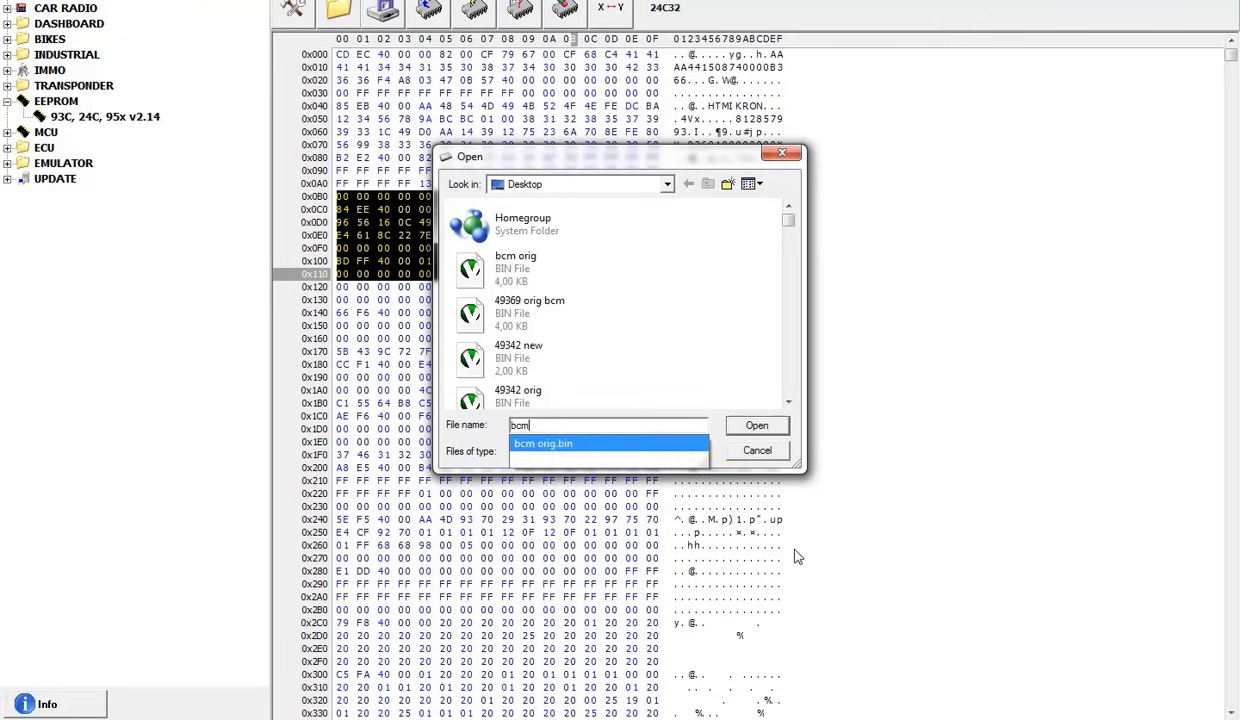
{"action": "key", "text": "Return"}
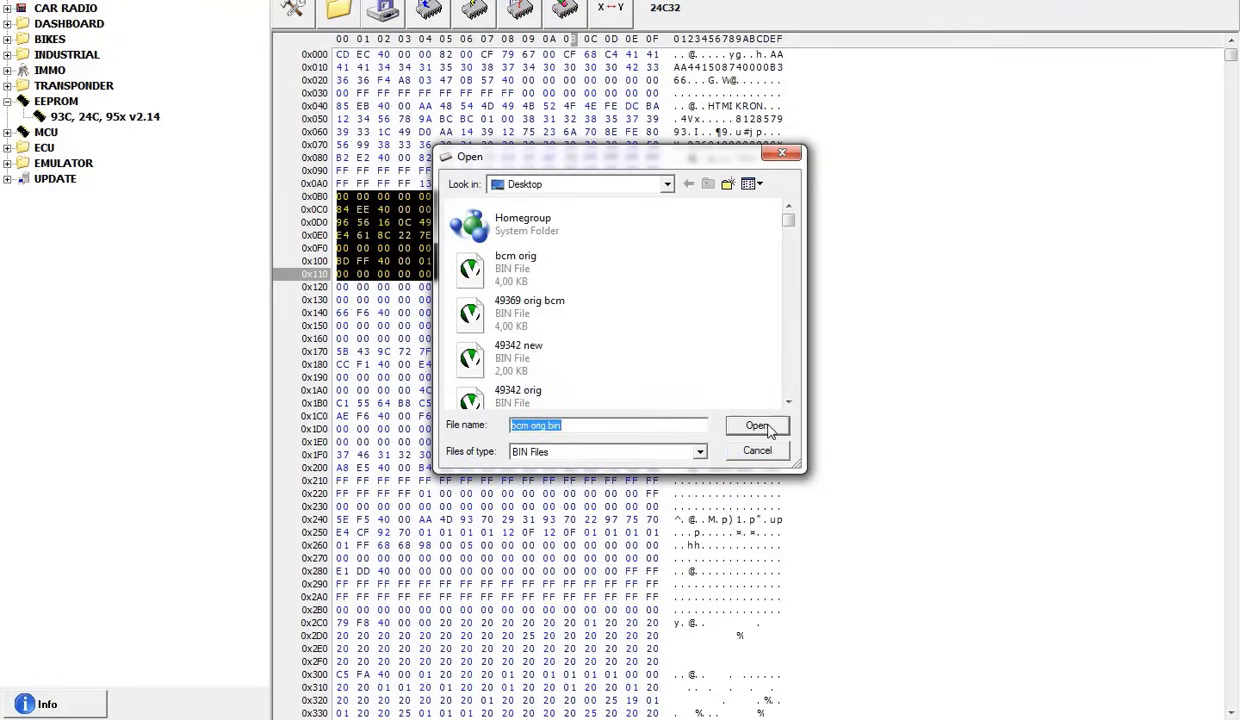
{"action": "left_click_drag", "start_coordinate": [600, 157], "coordinate": [491, 154]}
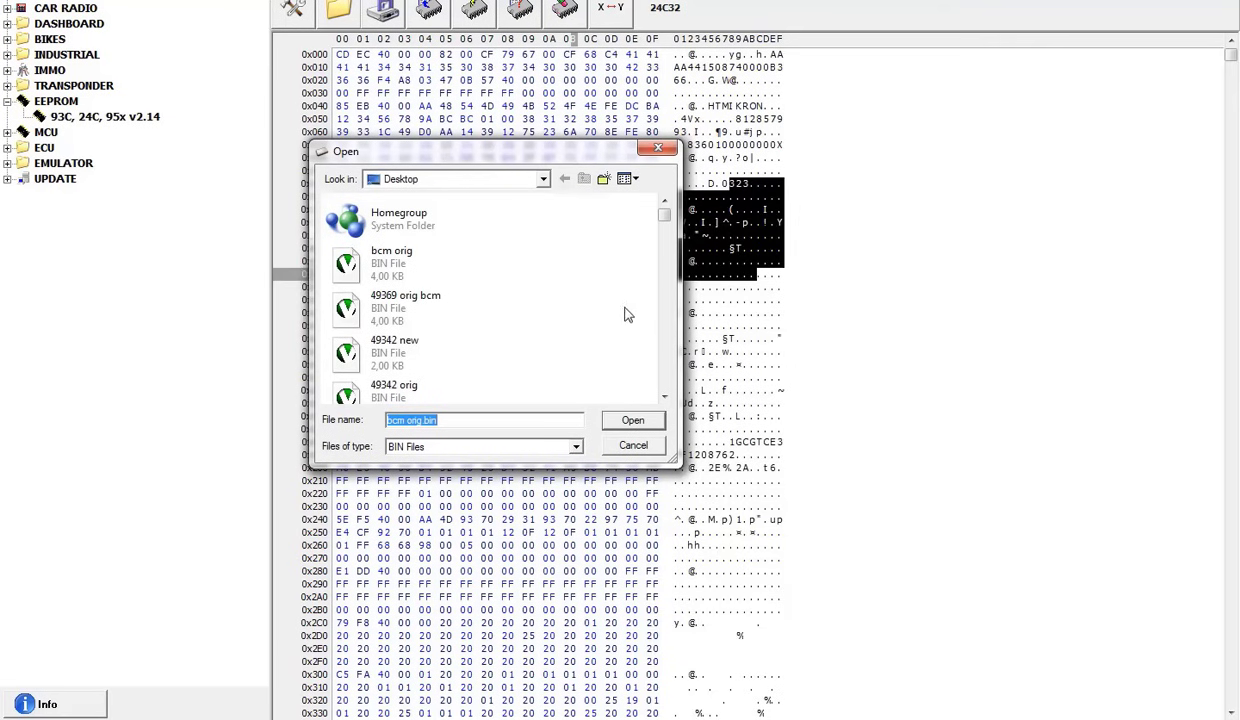
{"action": "left_click", "coordinate": [632, 428]}
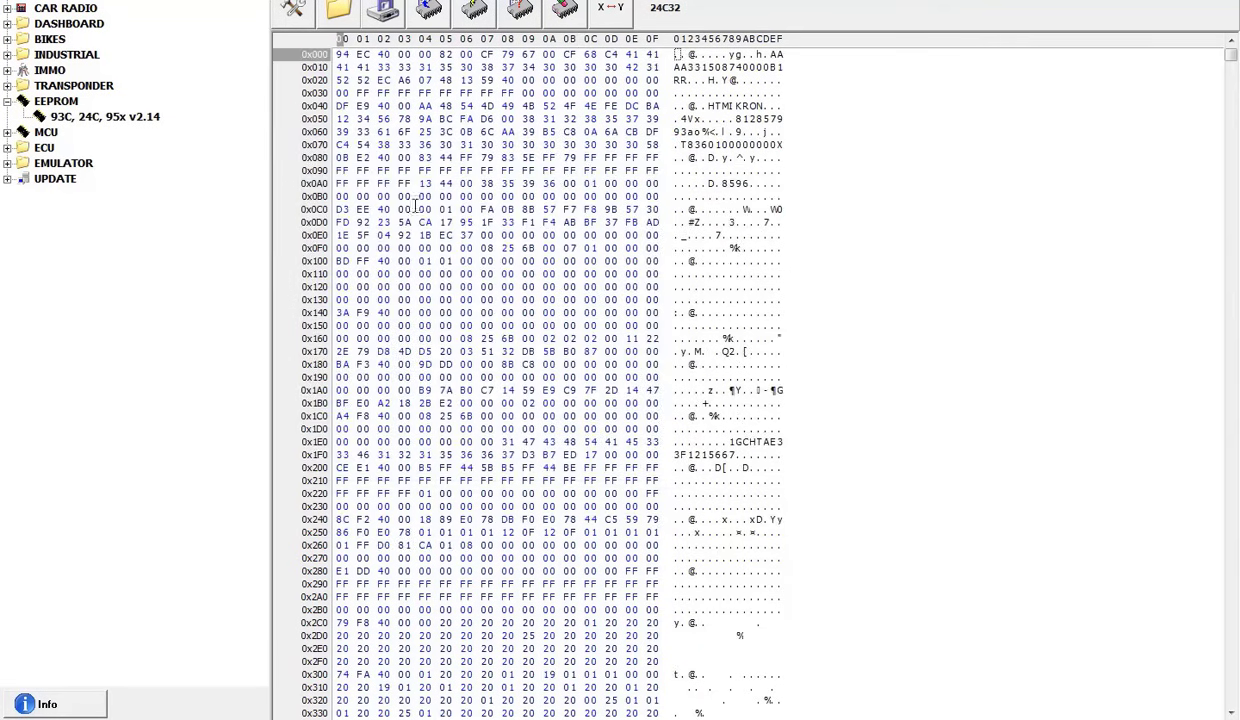
Write the loaded bcm orig data to the second 24C32 chip with verification and check through to the dump's end
{"action": "left_click", "coordinate": [1237, 175]}
{"action": "left_click", "coordinate": [1237, 175]}
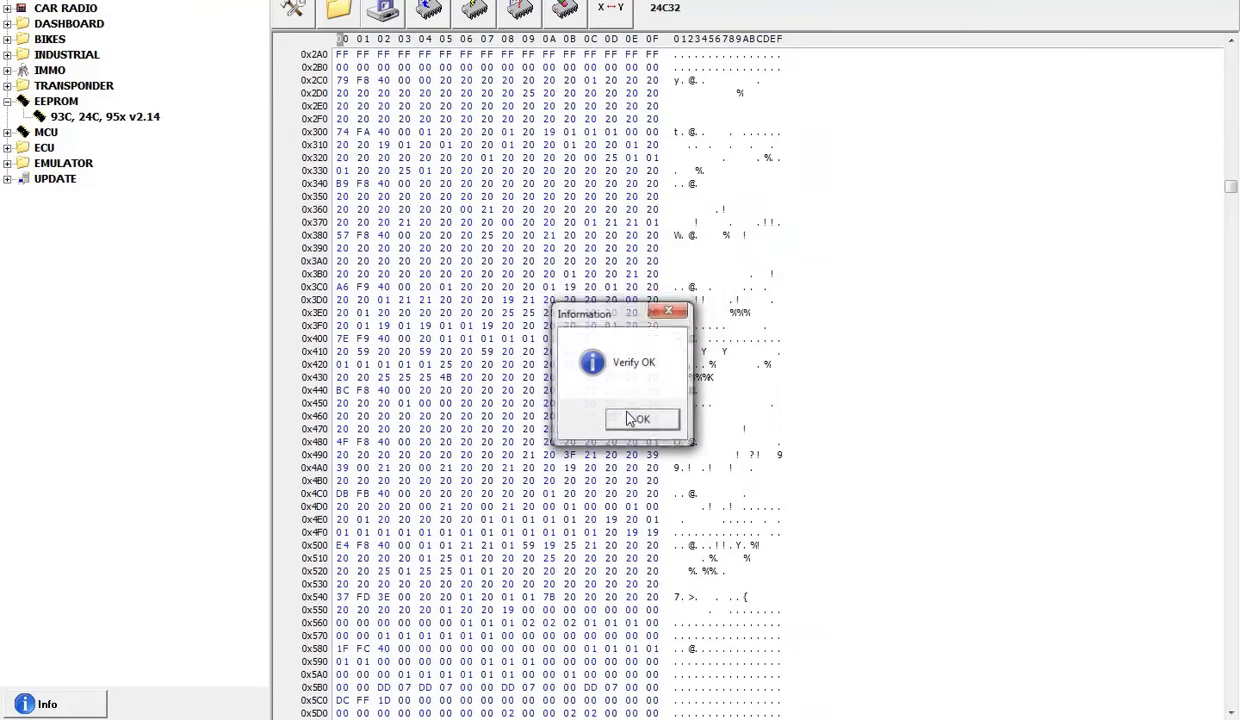
{"action": "left_click", "coordinate": [632, 419]}
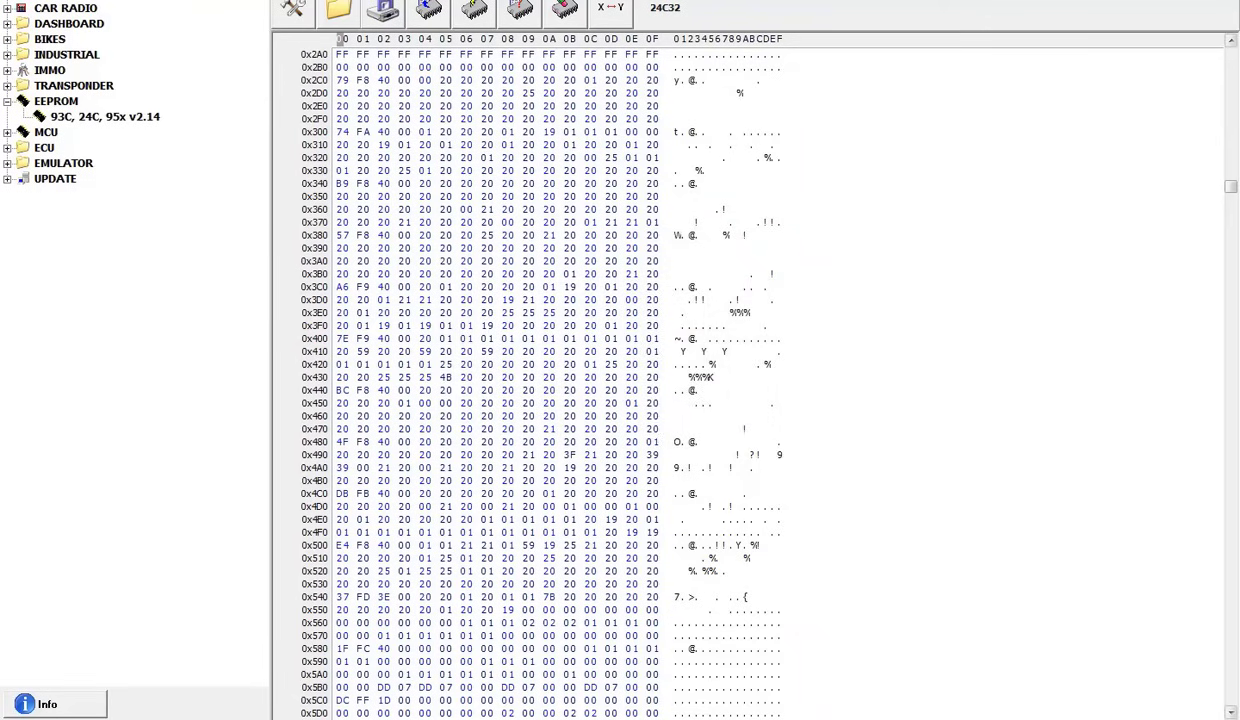
{"action": "left_click_drag", "start_coordinate": [1231, 186], "coordinate": [1232, 712]}
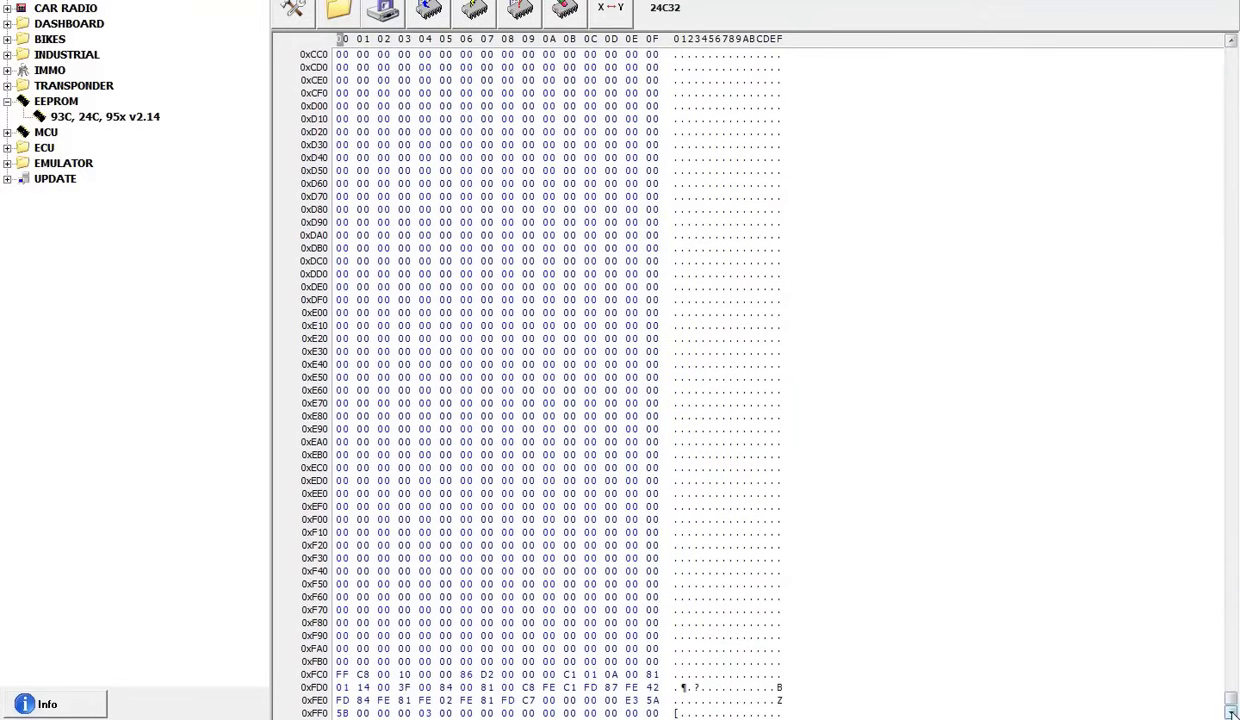